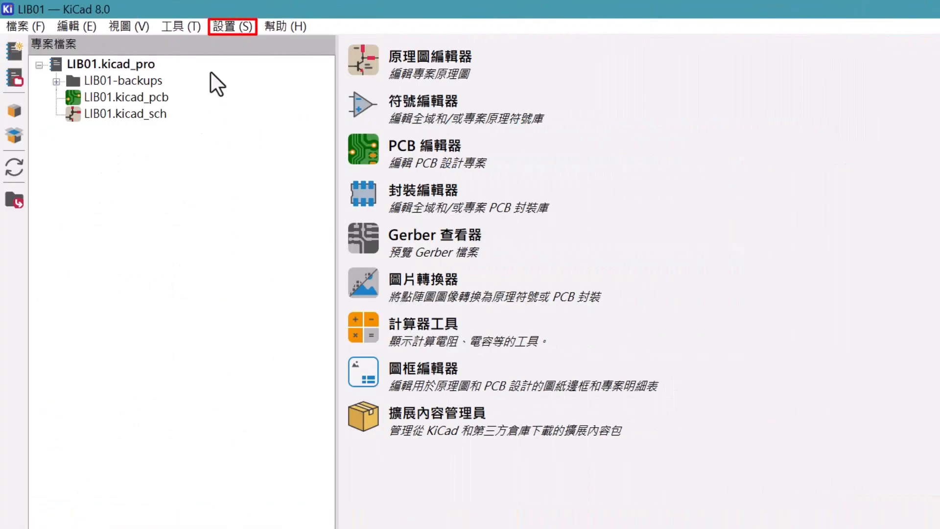
Open the symbol library manager and review its global and project-specific library tables
left_click(228, 26)
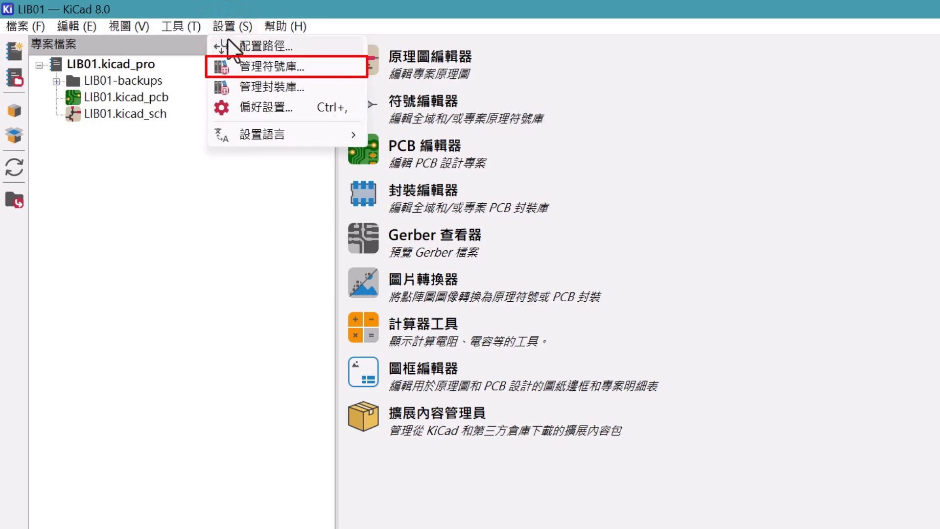
left_click(257, 65)
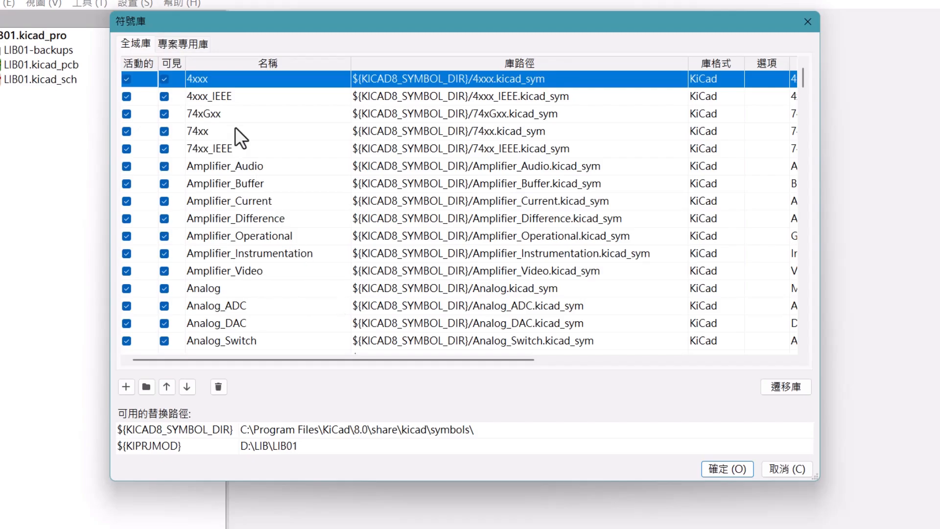
left_click(180, 44)
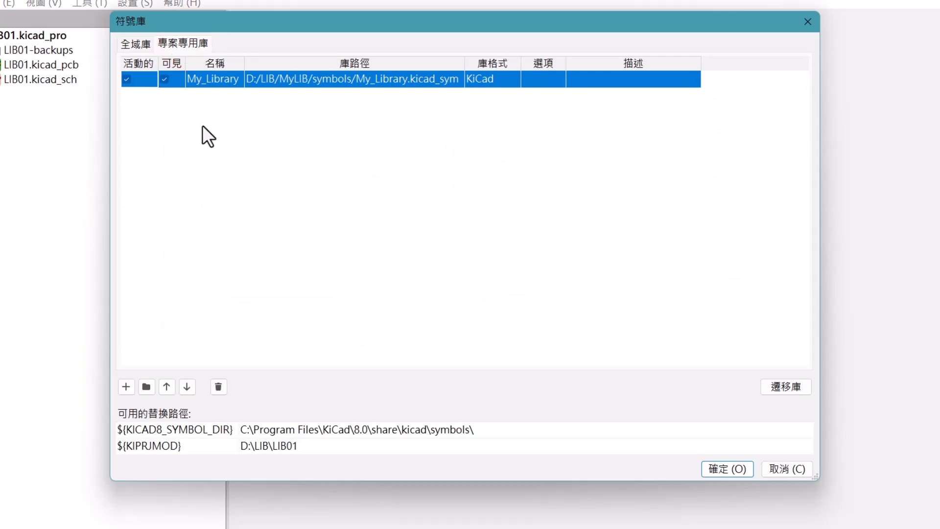
left_click(136, 42)
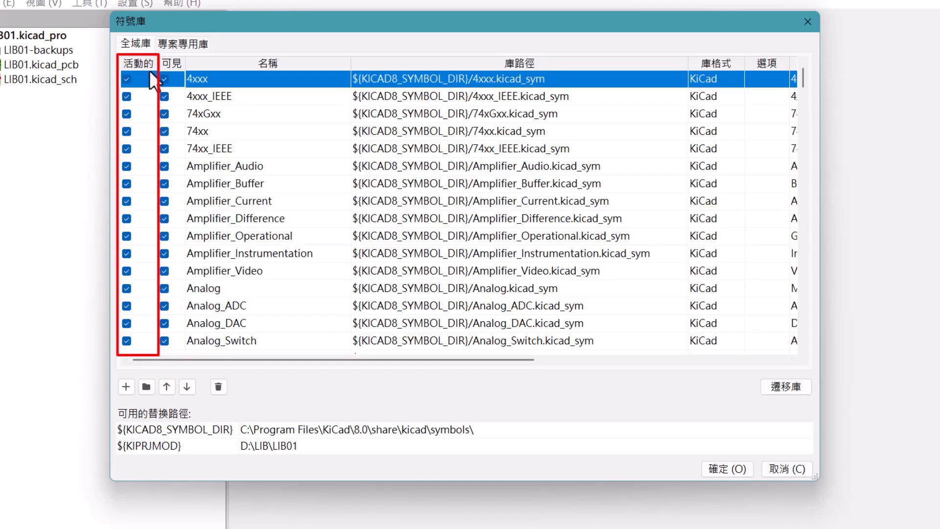
Examine the active and visible settings of the 4xxx library in the global symbol library table
left_click(126, 79)
left_click(129, 80)
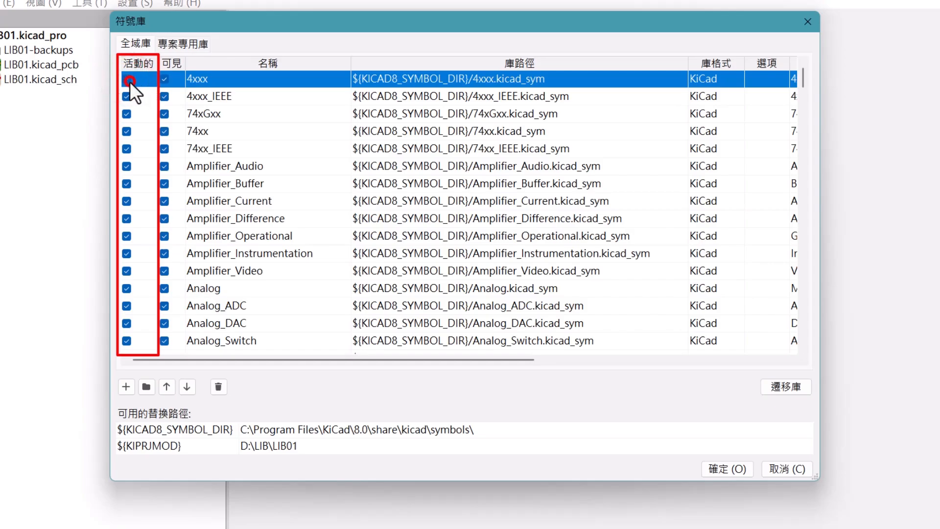
left_click(164, 79)
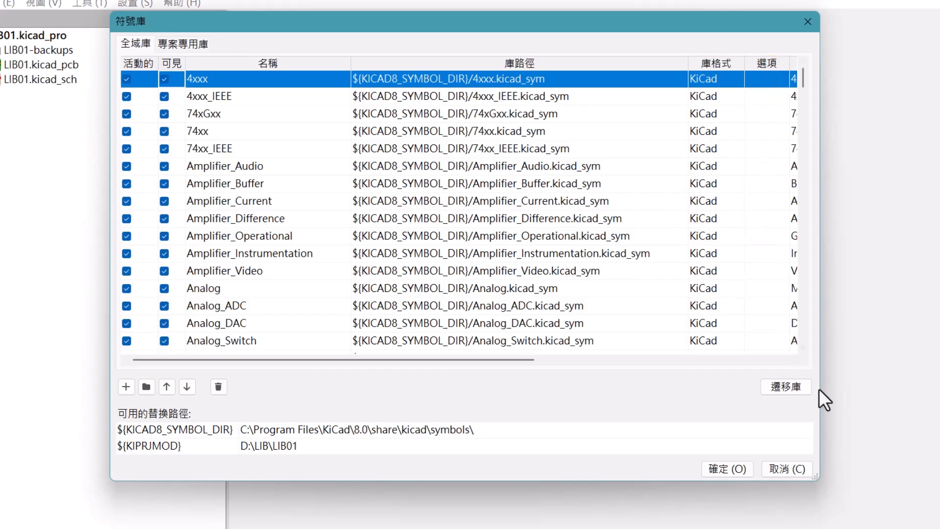
left_click(722, 360)
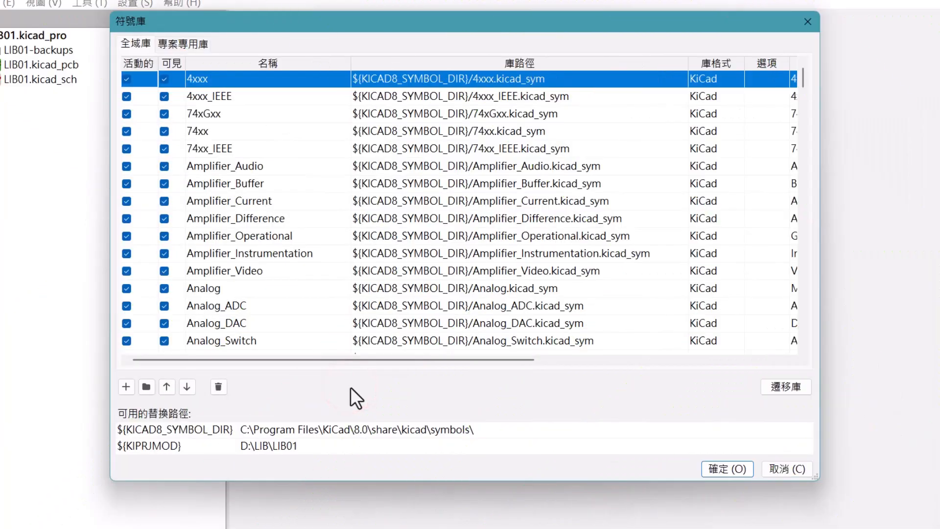
Add a global symbol library entry named ttlr that points to D:\LIB\TLLR4400.kicad_sym
left_click(125, 390)
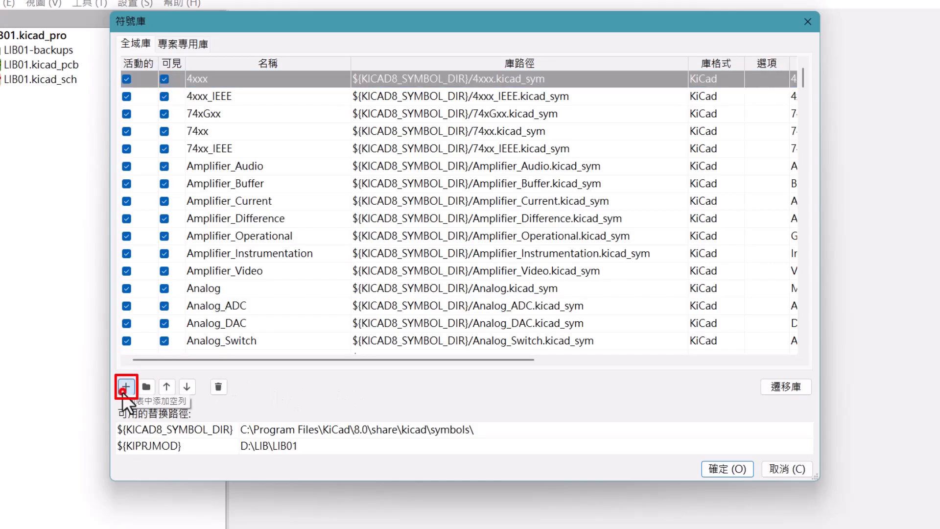
left_click(257, 344)
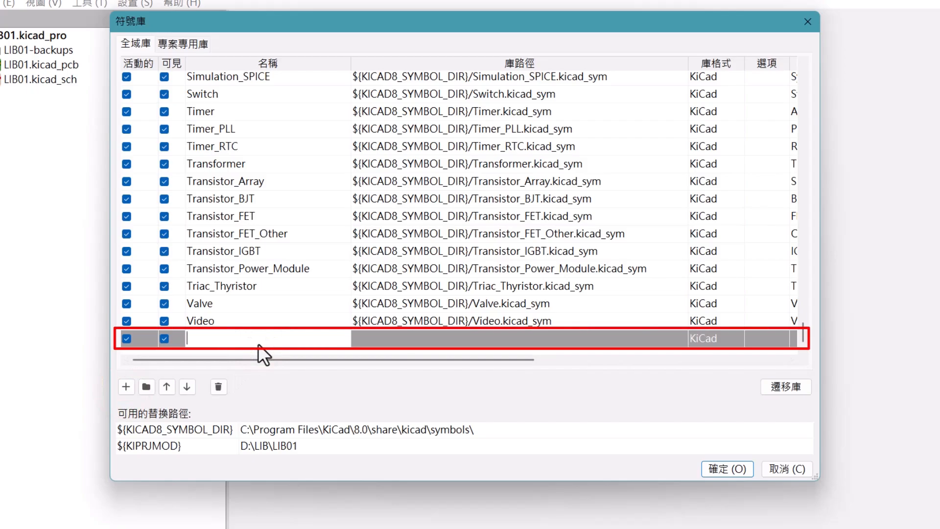
type("ttlr")
left_click(378, 341)
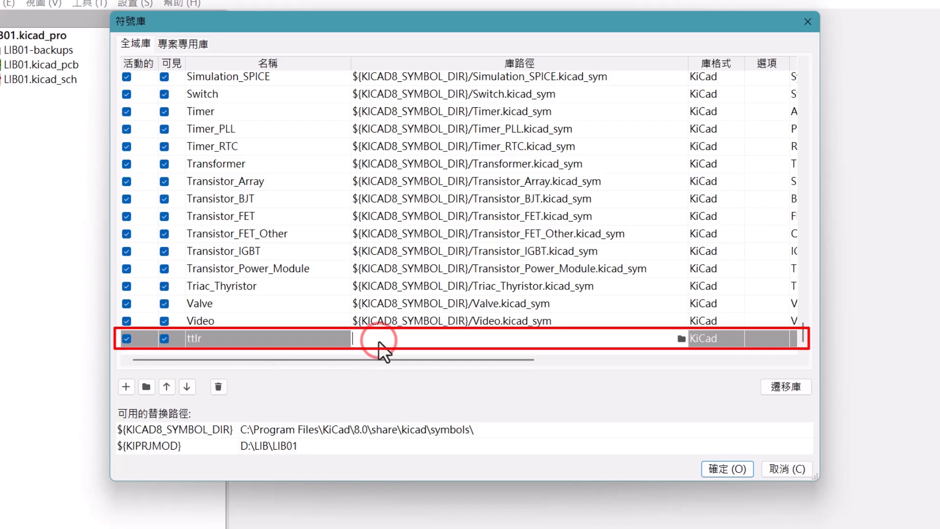
left_click(680, 339)
left_click(325, 193)
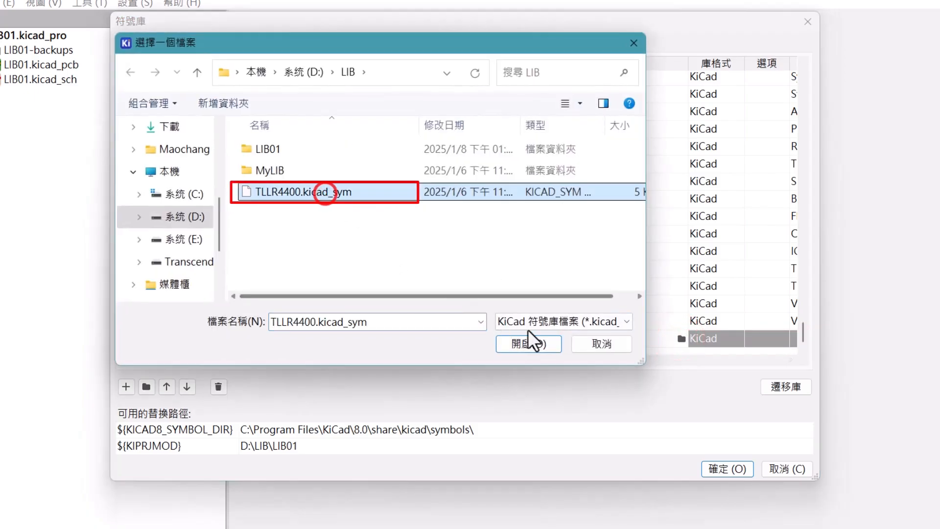
left_click(532, 342)
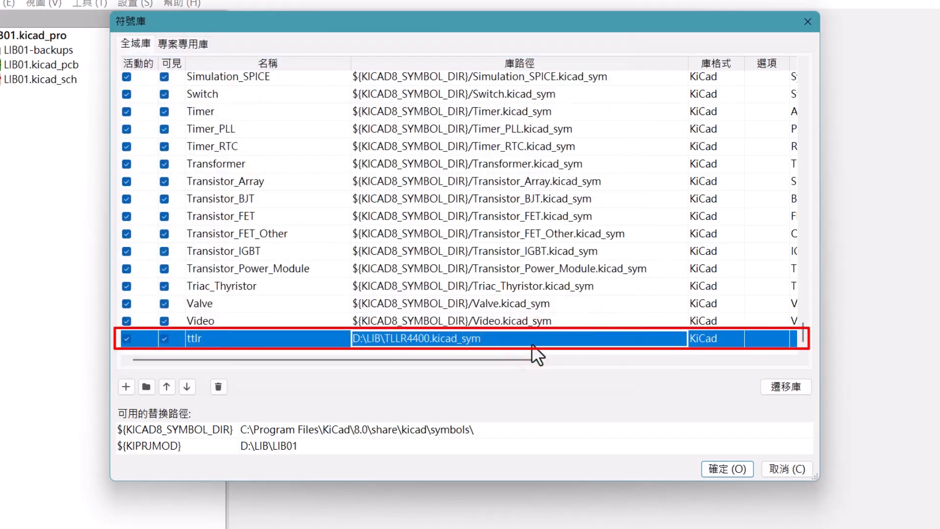
Add the existing library file TLLR4400.IntLib from D:\LIB to the global symbol library table
left_click(151, 393)
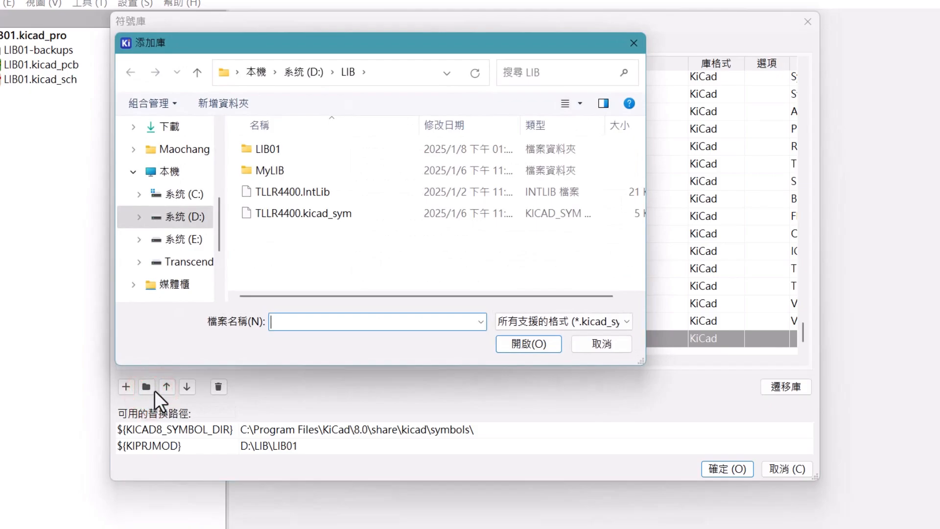
left_click(302, 191)
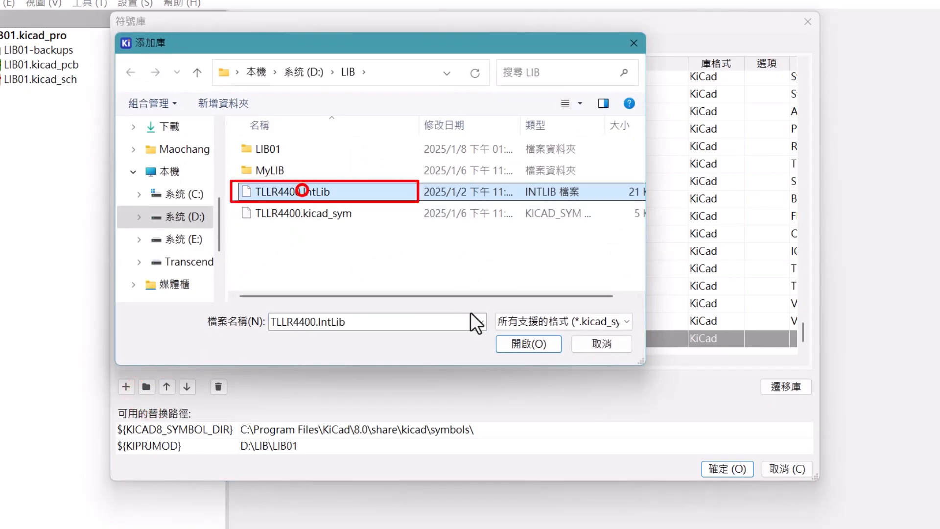
left_click(554, 349)
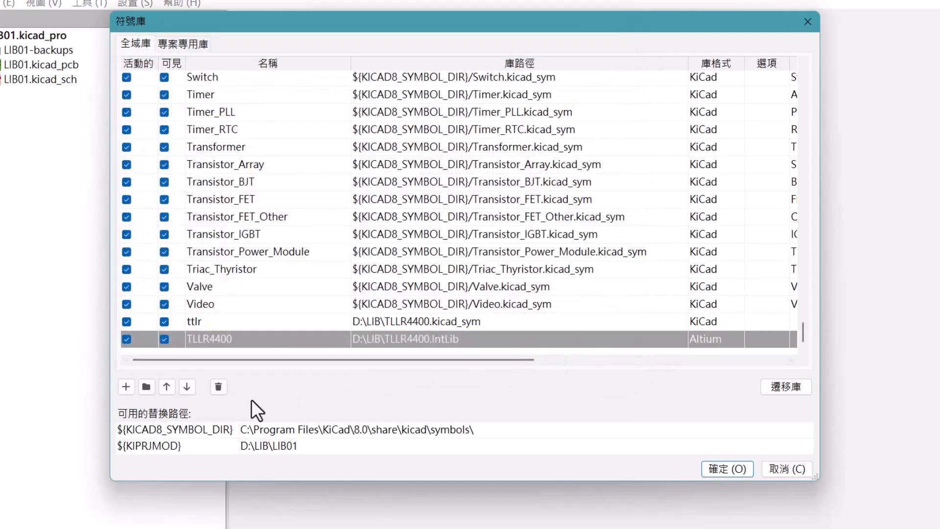
Move the TLLR4400 entry two rows up in the global symbol library table and back down two rows
left_click(167, 387)
left_click(167, 387)
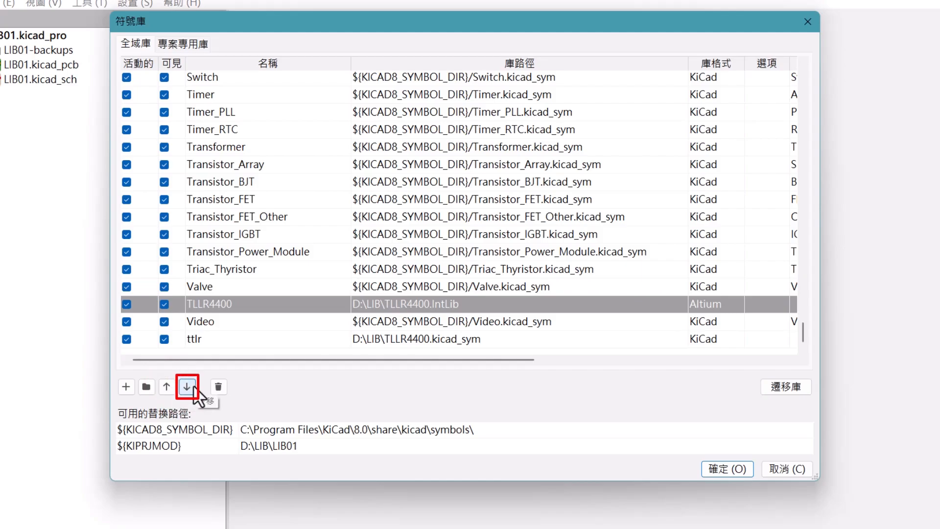
left_click(186, 387)
left_click(186, 387)
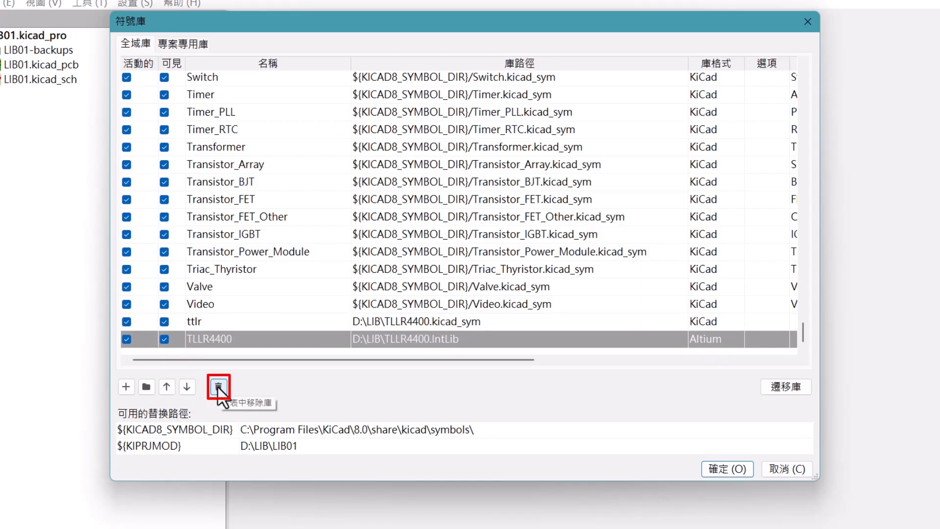
Remove the TLLR4400 and ttlr entries from the global symbol library table
left_click(218, 387)
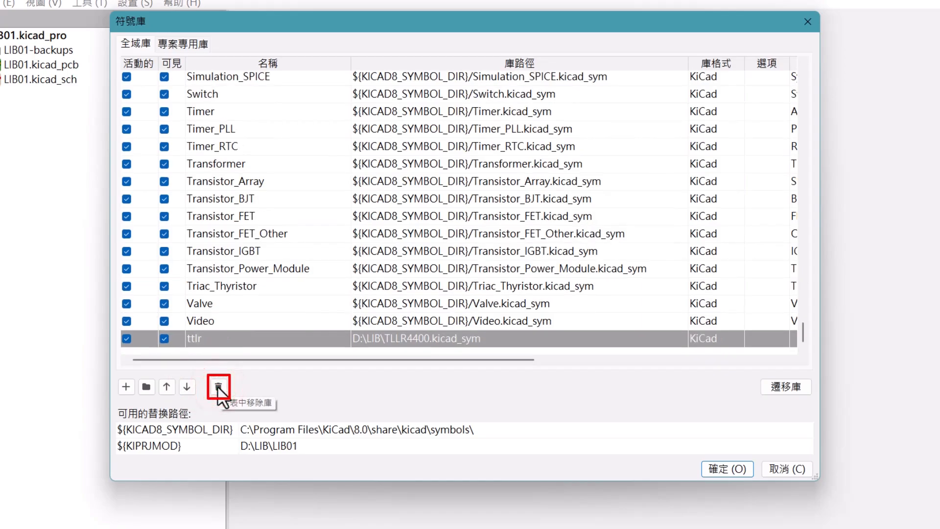
left_click(191, 340)
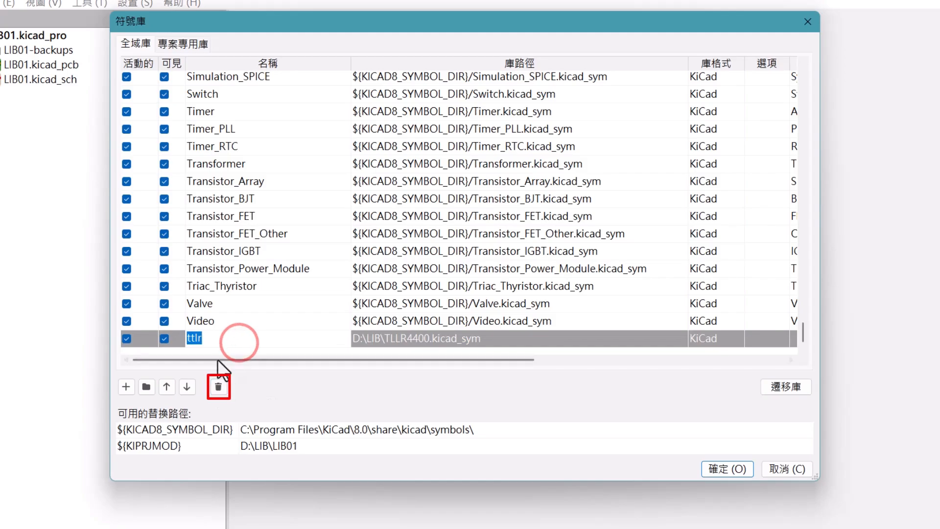
left_click(219, 387)
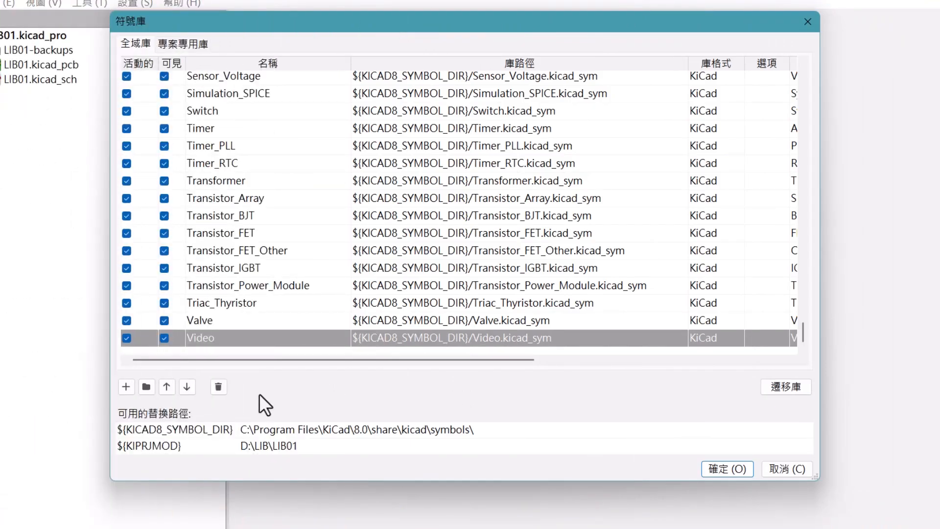
Add TLLR4400.IntLib from D:\LIB to the global symbol libraries and migrate it to the current KiCad library format
left_click(147, 386)
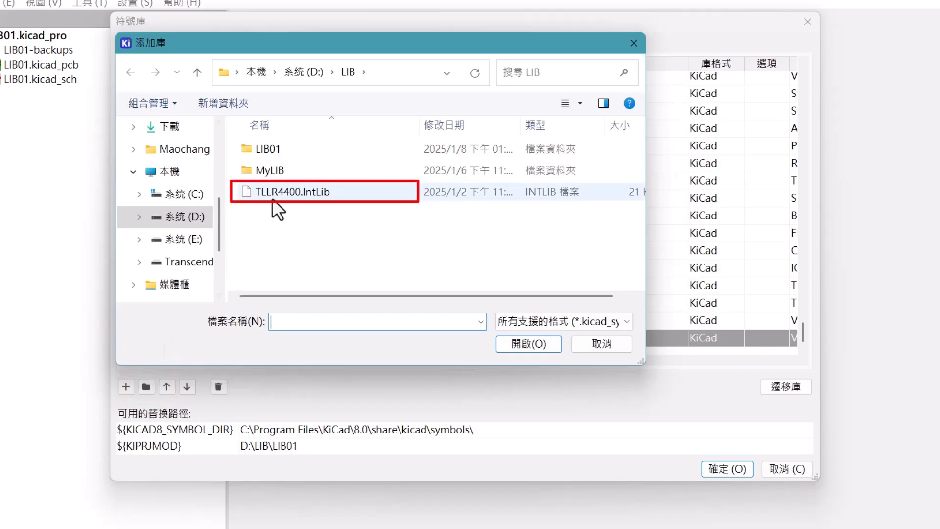
double_click(316, 196)
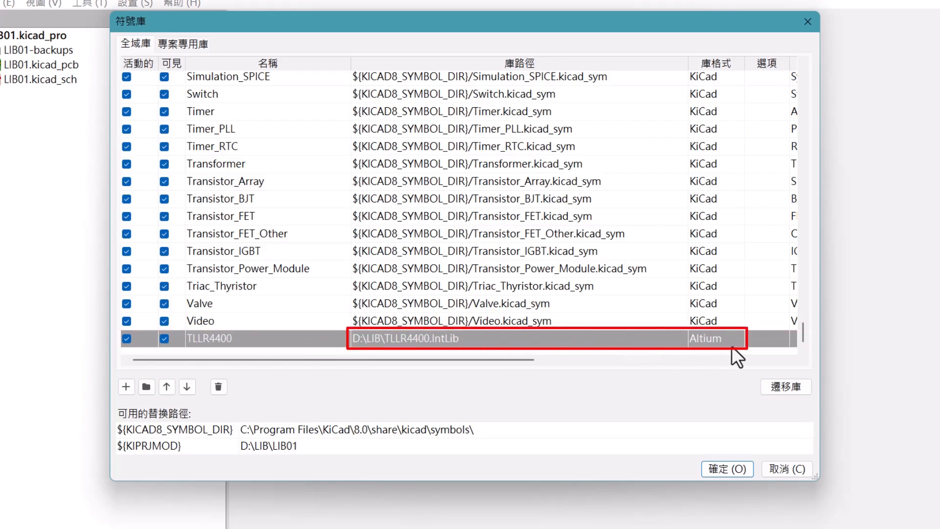
left_click(778, 386)
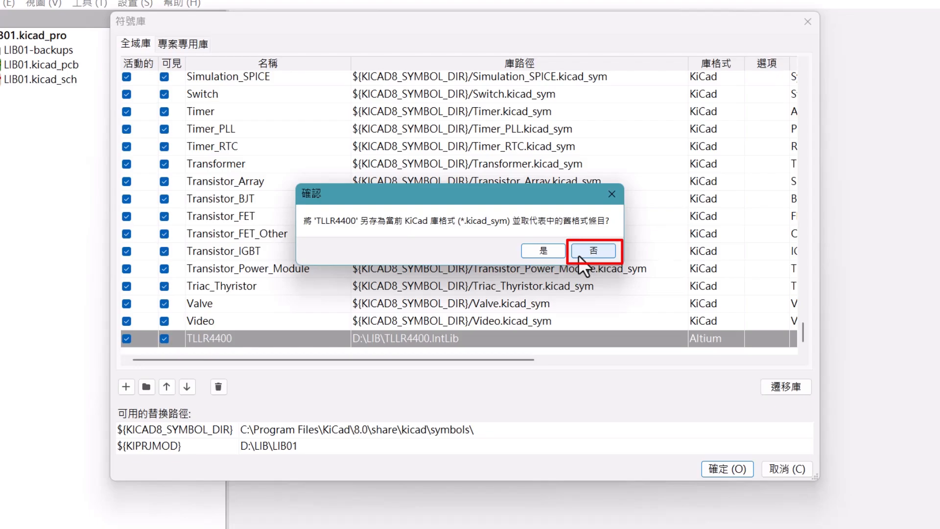
left_click(555, 254)
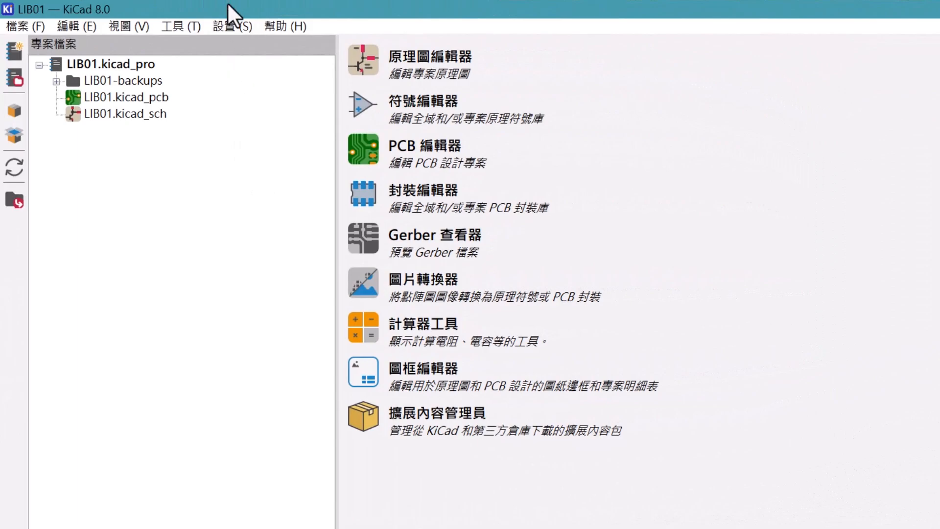
Open the footprint library manager, review the global library table and its path substitutions, and close it
left_click(231, 25)
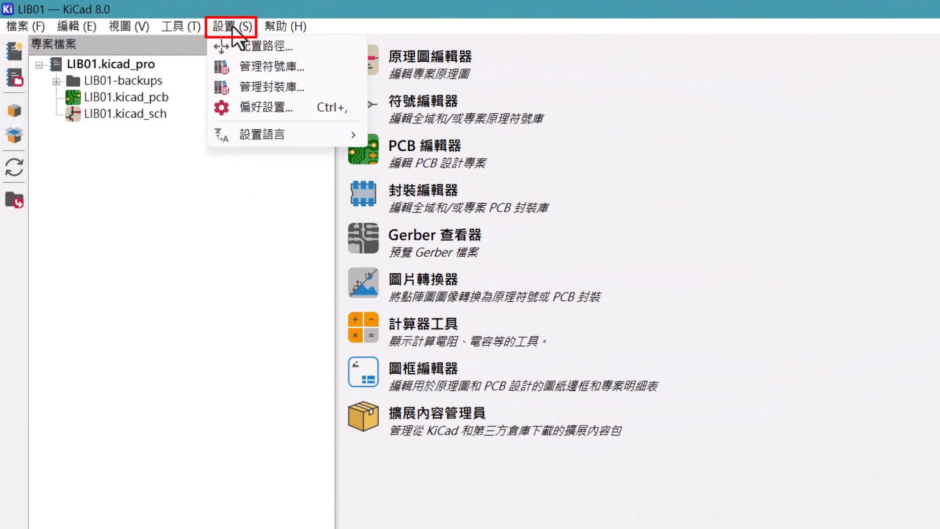
left_click(309, 91)
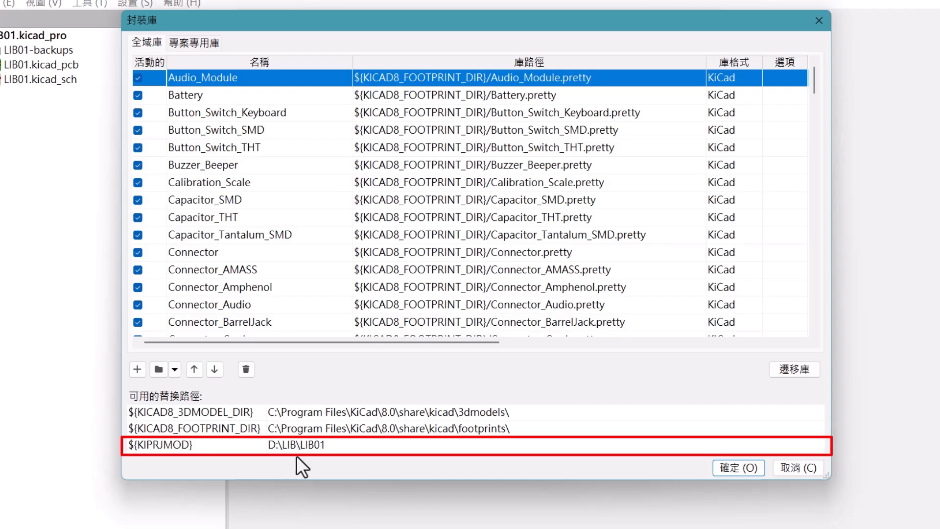
left_click(760, 472)
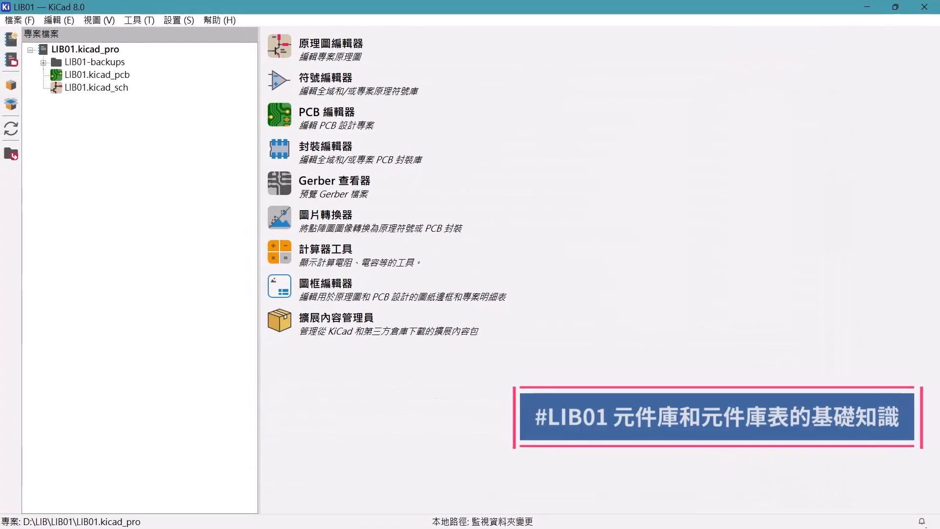